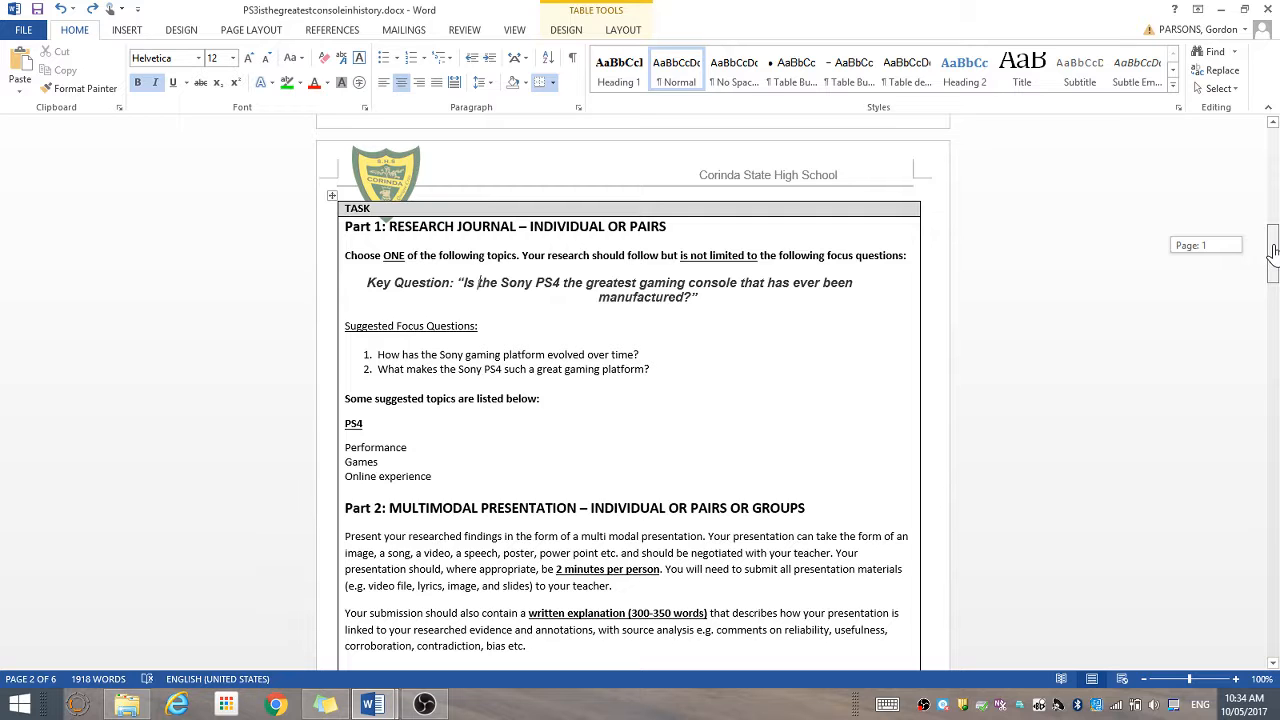
Step: Highlight the quoted key question about the Sony PS4 under Part 1 in bright green
left_click_drag(1273, 250, 1273, 242)
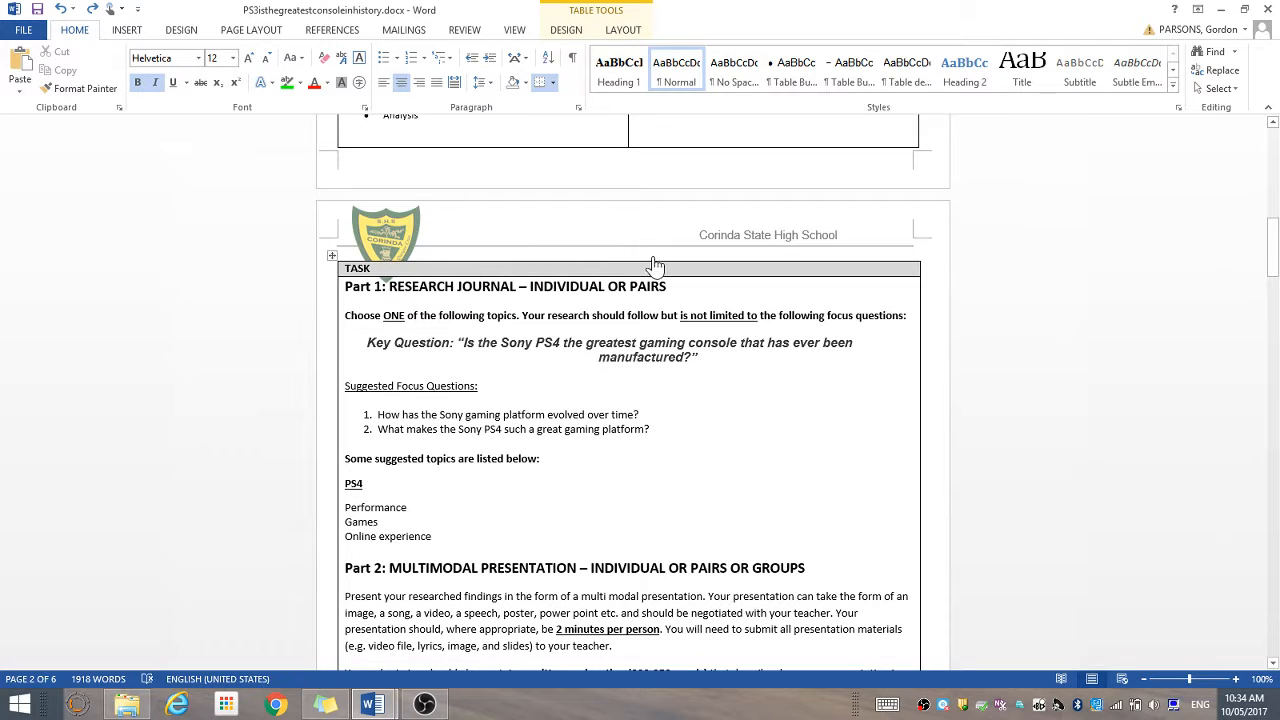
left_click_drag(712, 358, 462, 343)
left_click(462, 343)
left_click_drag(710, 357, 458, 343)
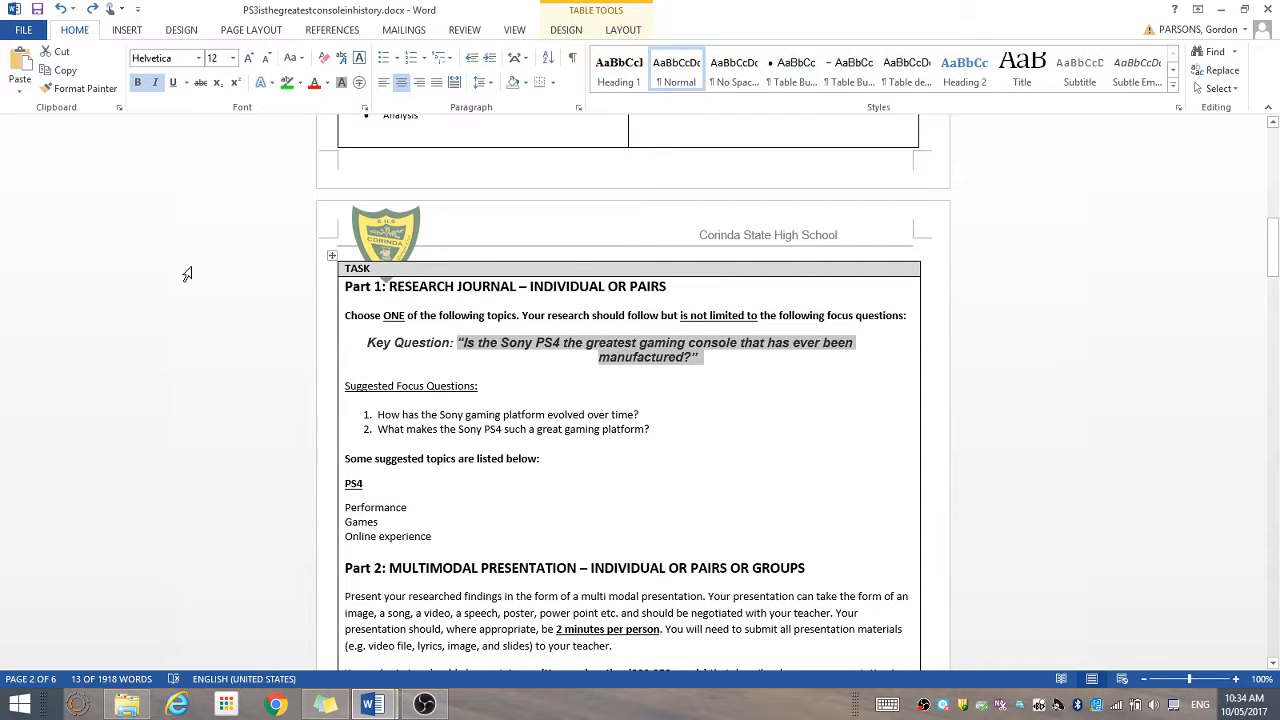
left_click(287, 84)
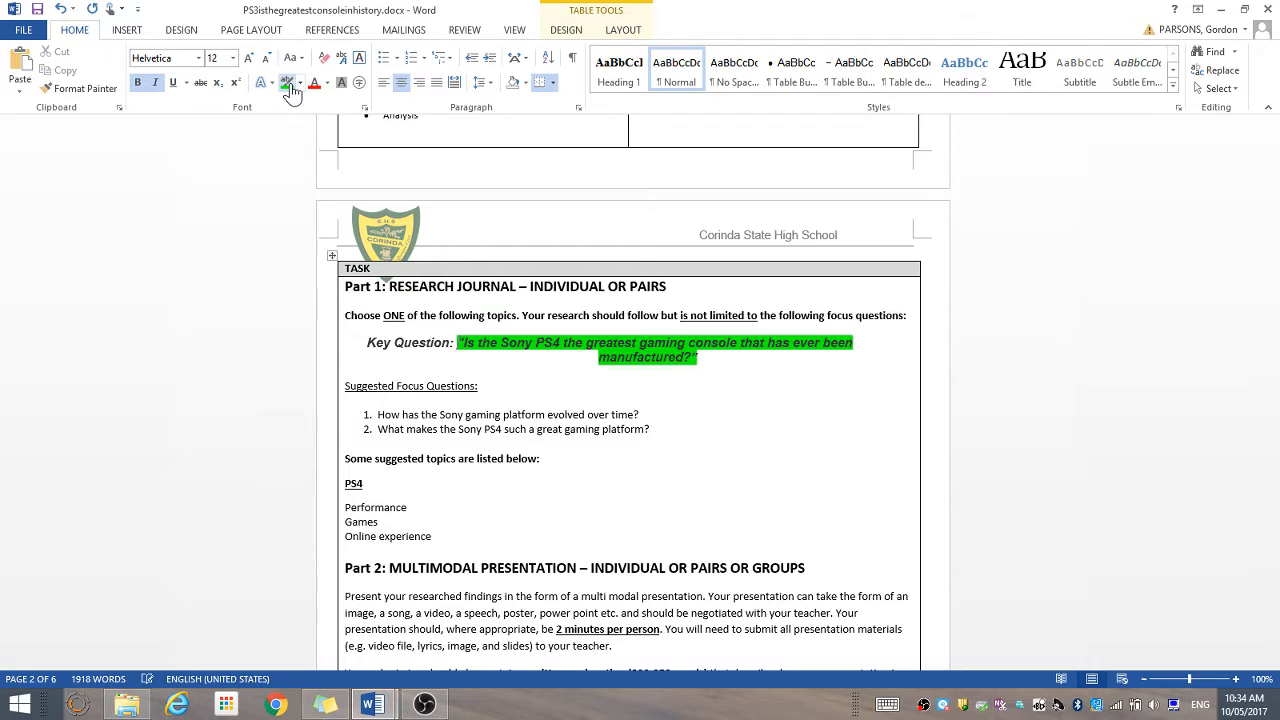
left_click(733, 411)
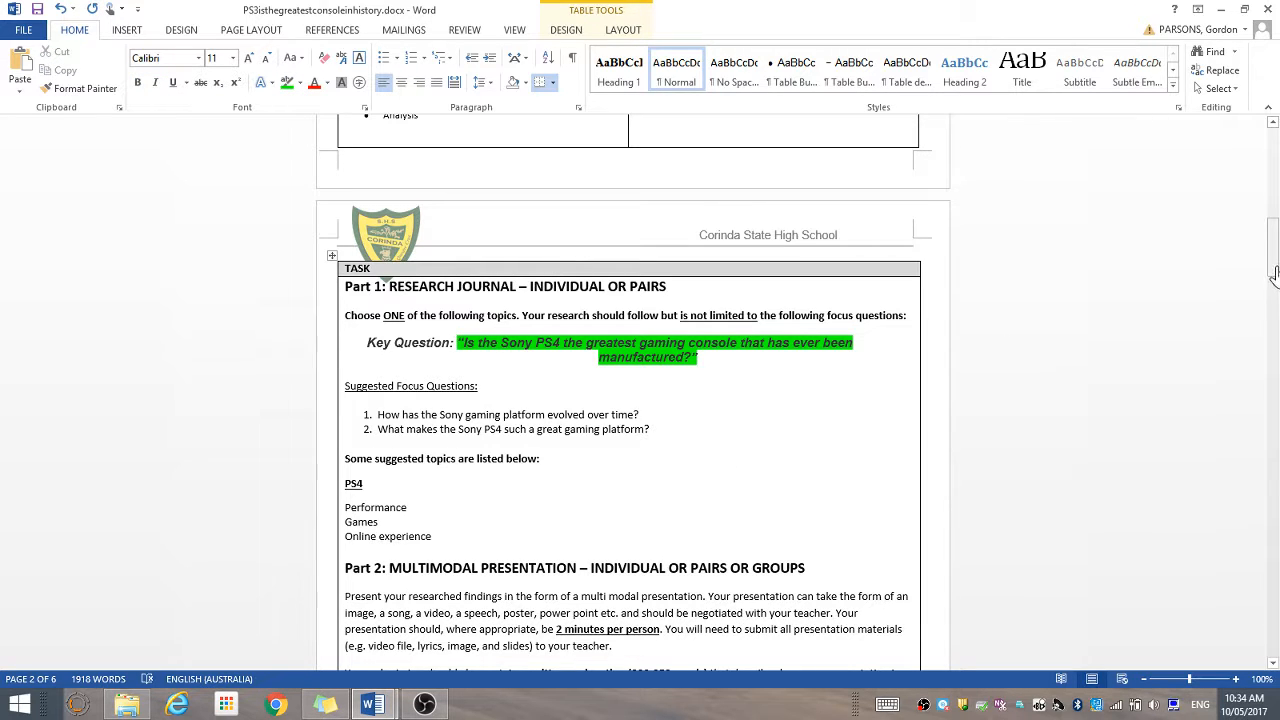
Step: Highlight "Online experience" in the suggested PS4 topics in yellow
left_click_drag(1271, 258, 1270, 285)
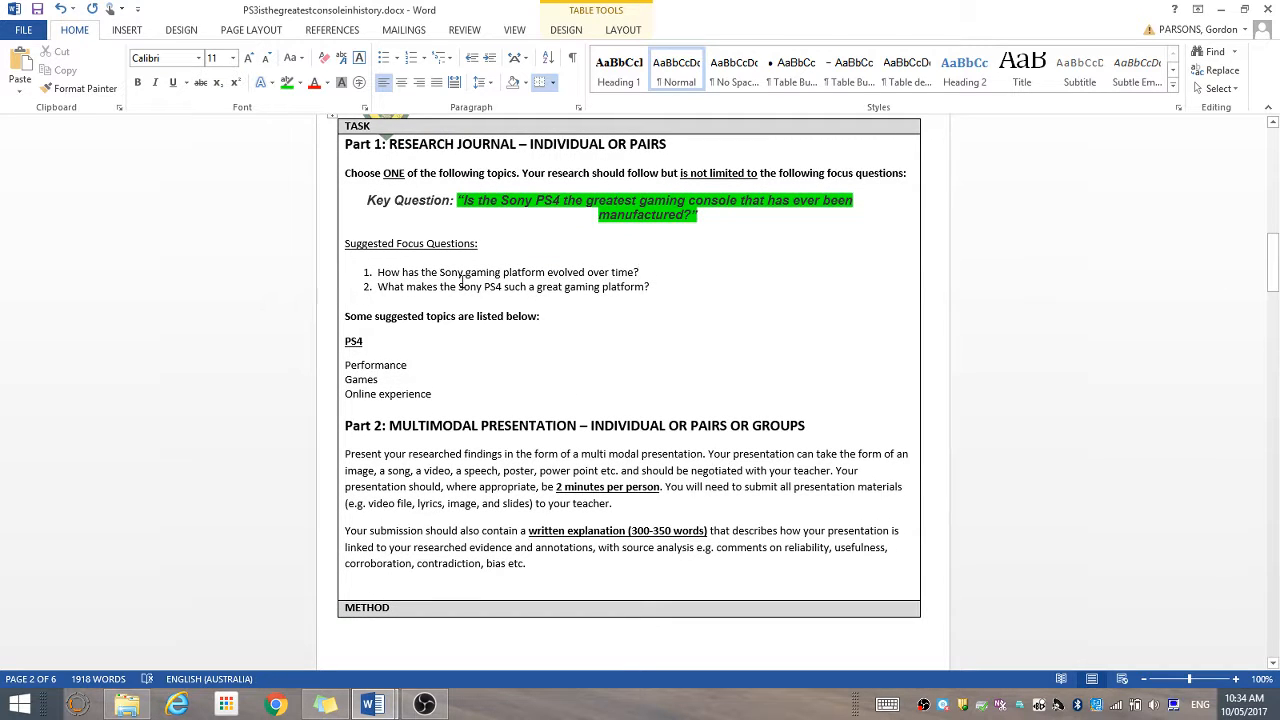
left_click(660, 288)
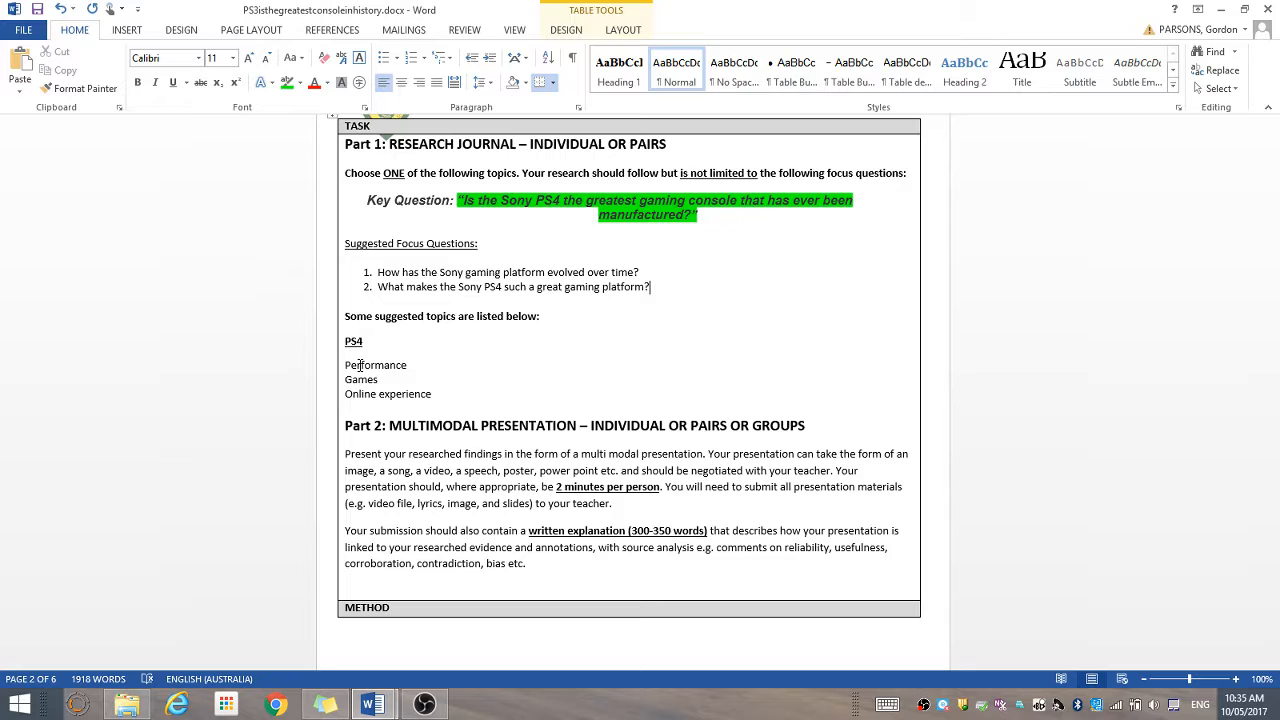
left_click(440, 393)
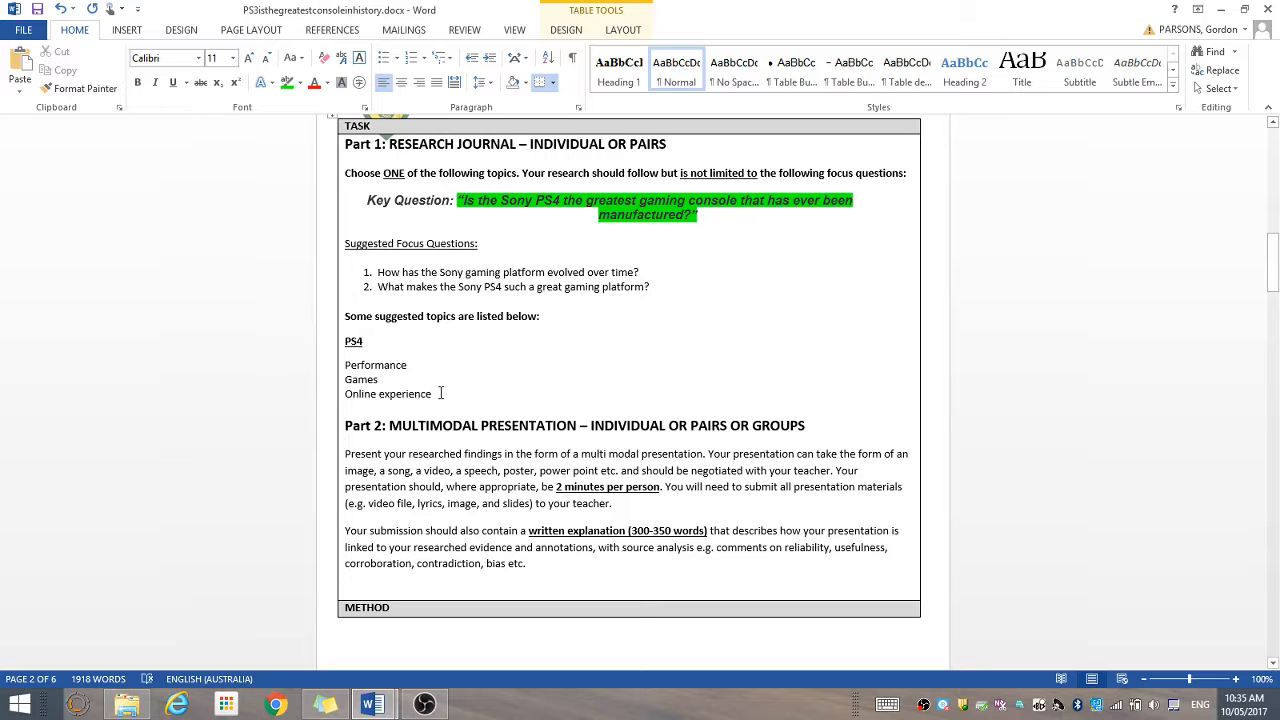
left_click_drag(440, 393, 344, 393)
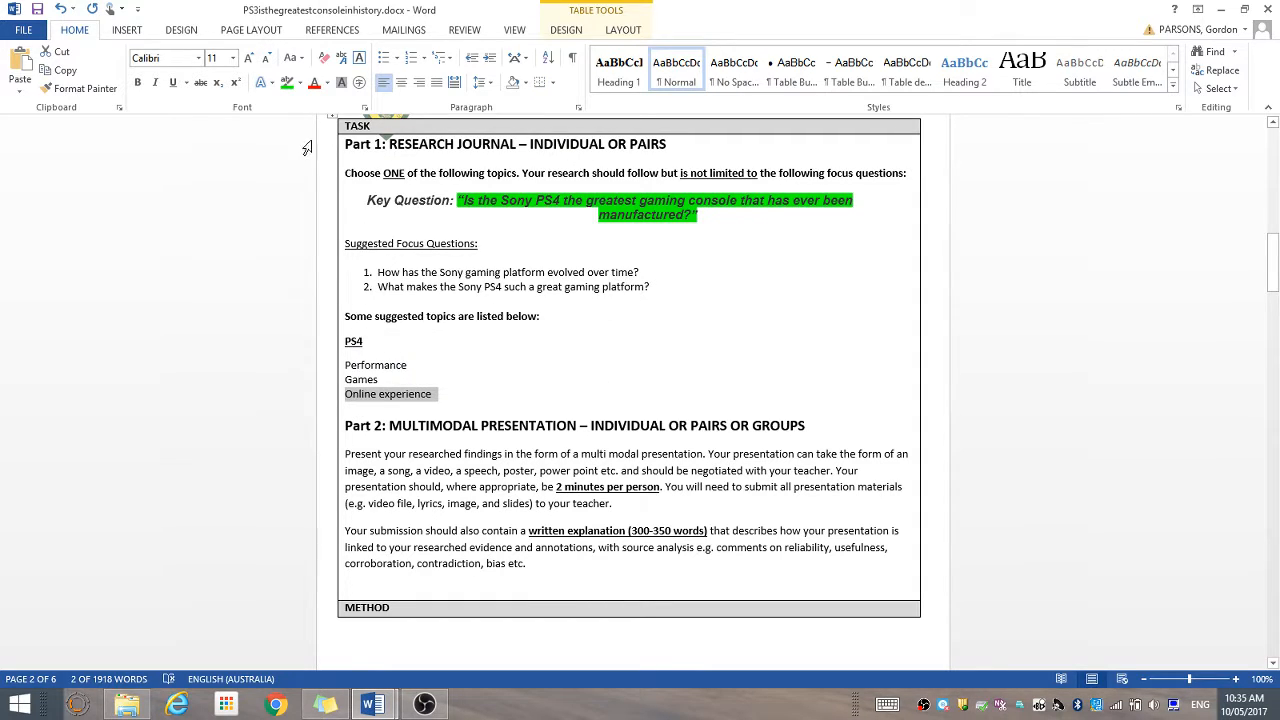
left_click(300, 84)
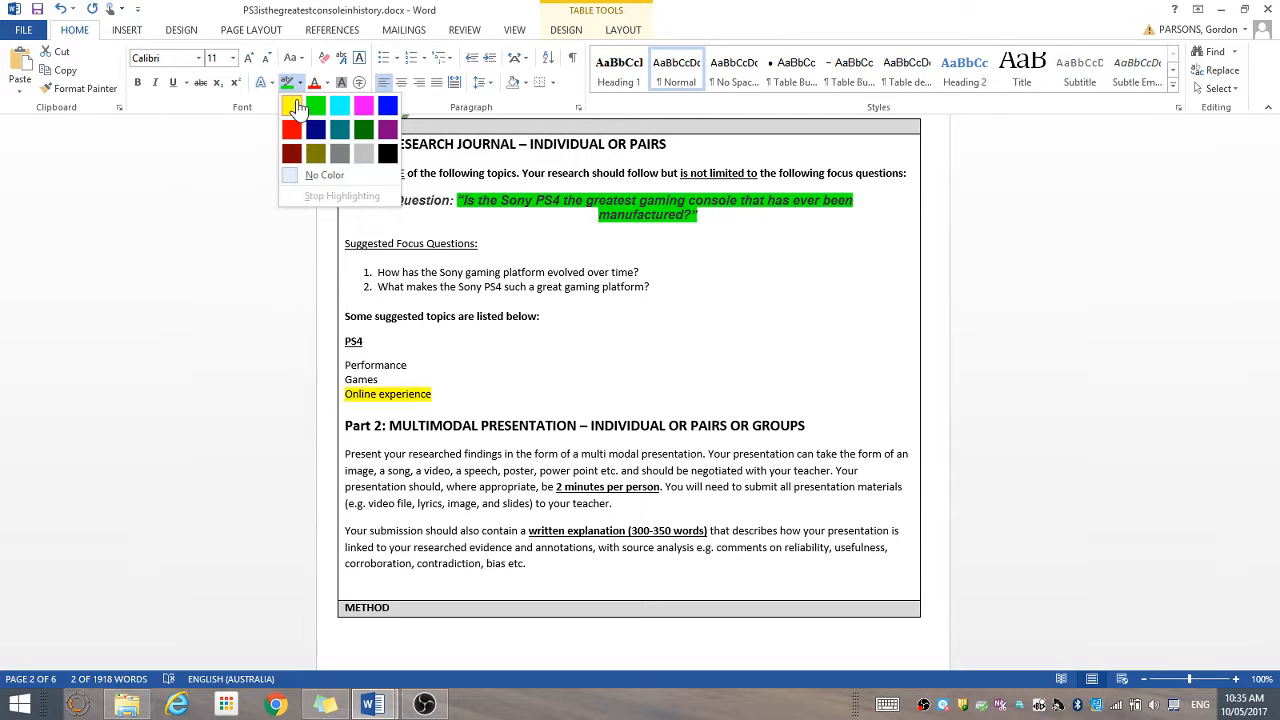
left_click(291, 105)
left_click(549, 313)
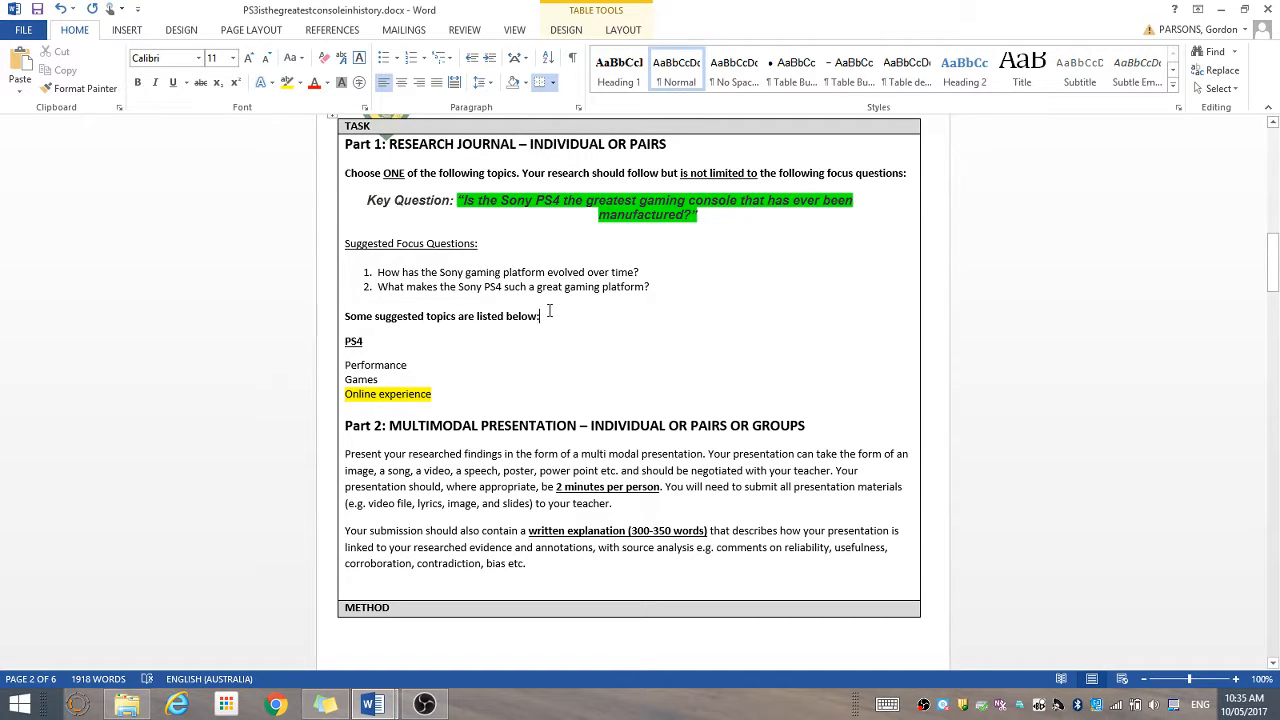
Step: Highlight the first suggested focus question in bright green
left_click(492, 289)
left_click_drag(640, 273, 381, 268)
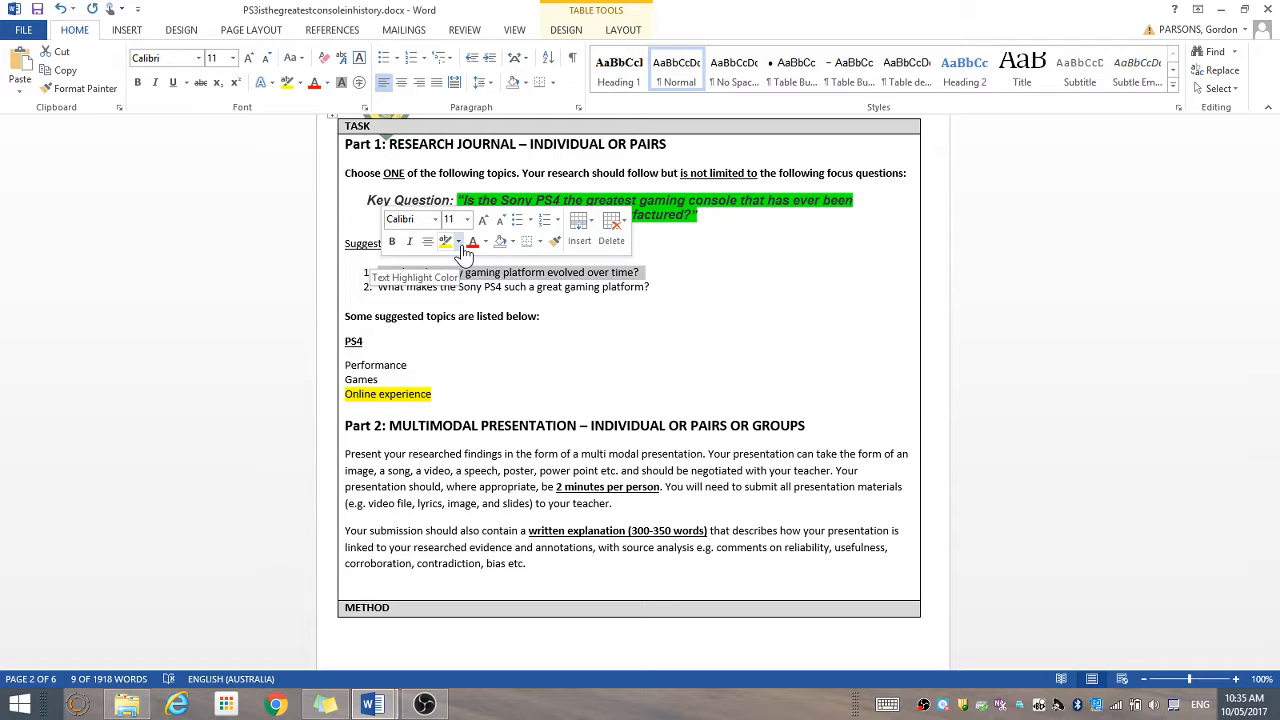
left_click(460, 244)
left_click(467, 262)
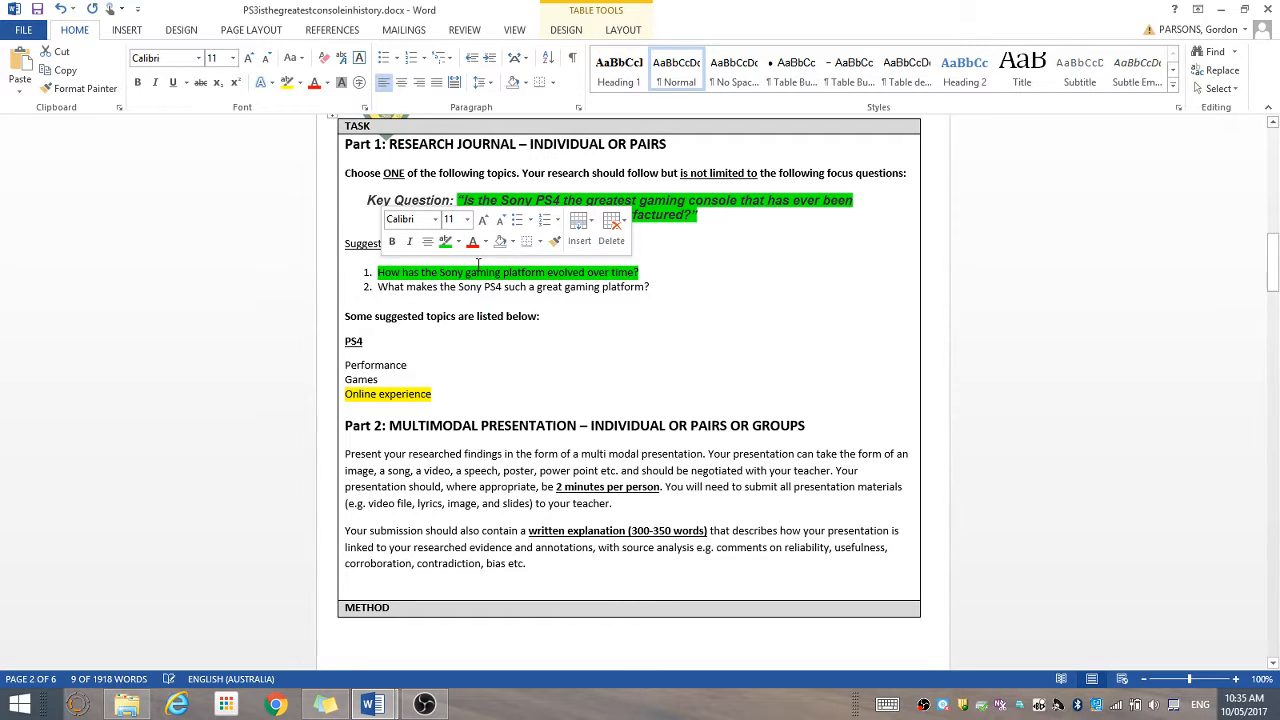
left_click(478, 263)
Step: Highlight both suggested focus questions in pink
left_click(459, 243)
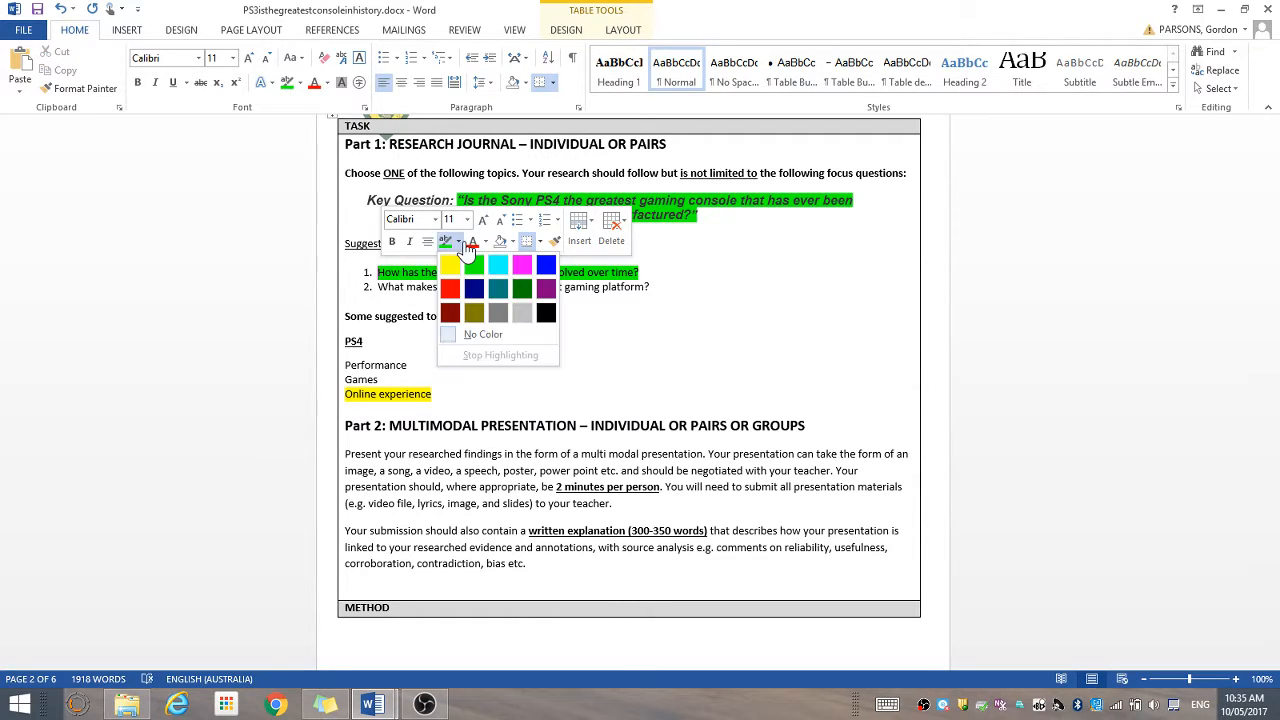
left_click(522, 264)
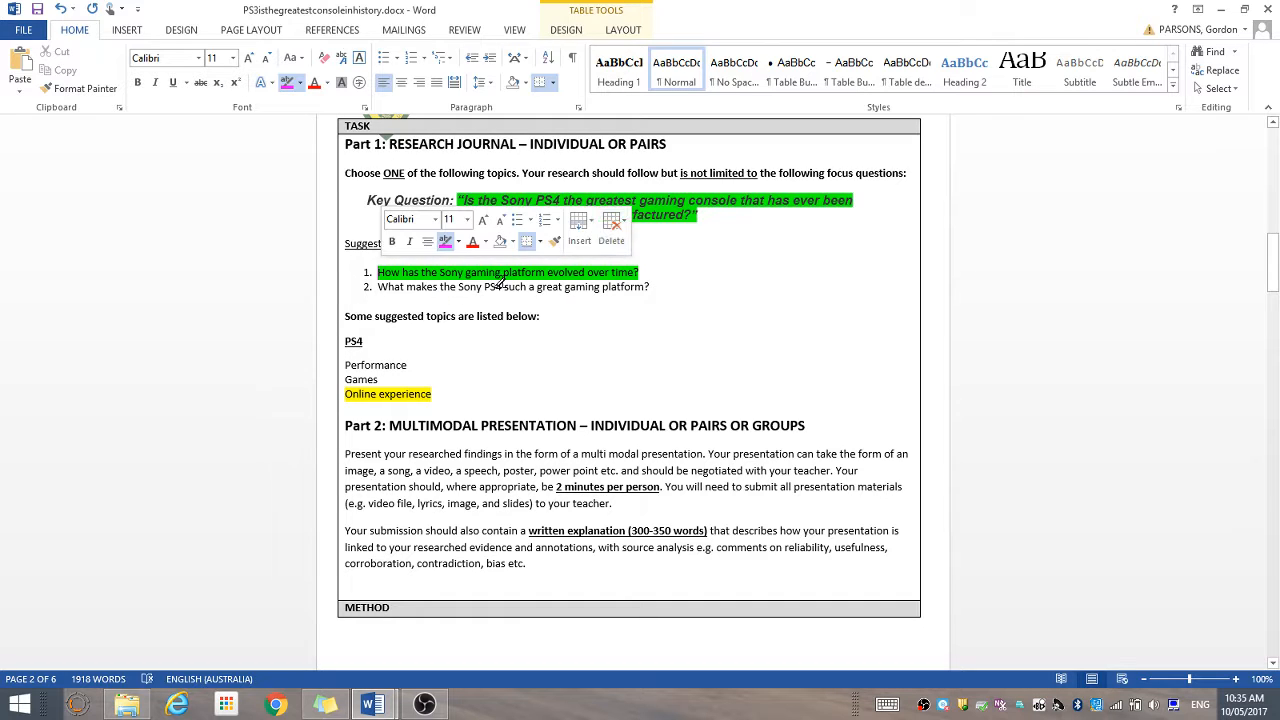
left_click_drag(640, 268, 380, 270)
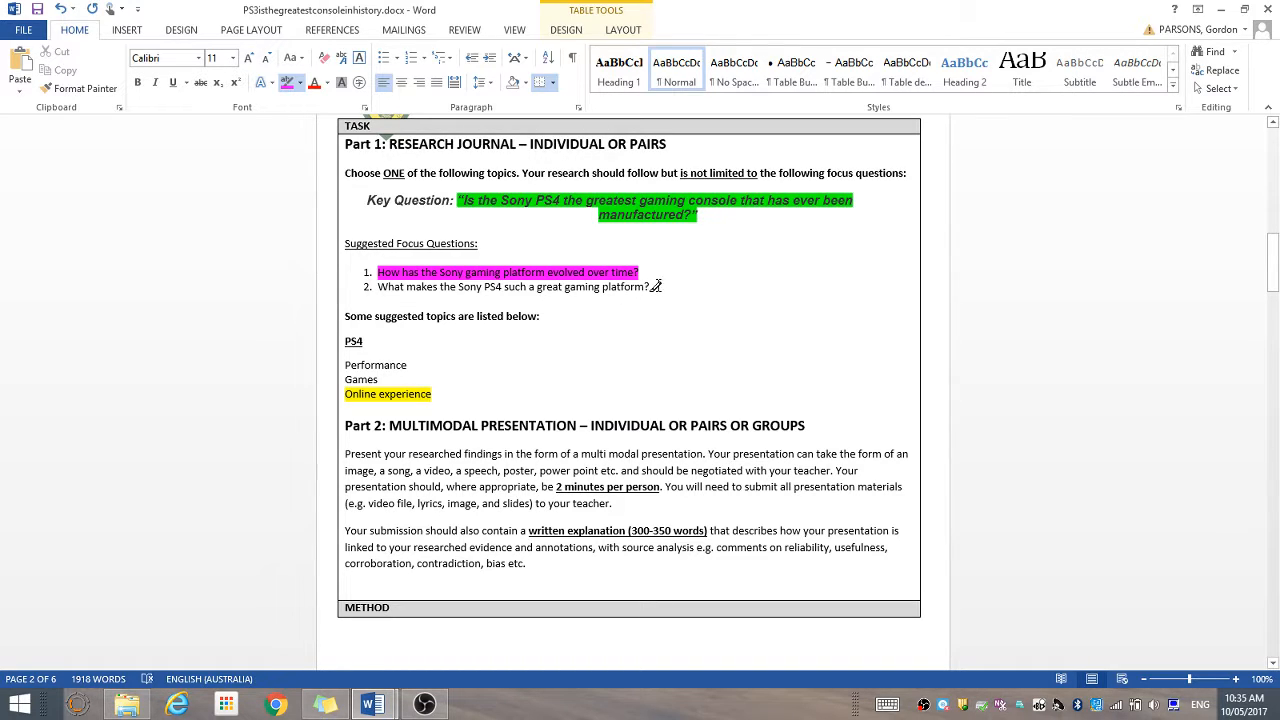
left_click_drag(656, 286, 386, 285)
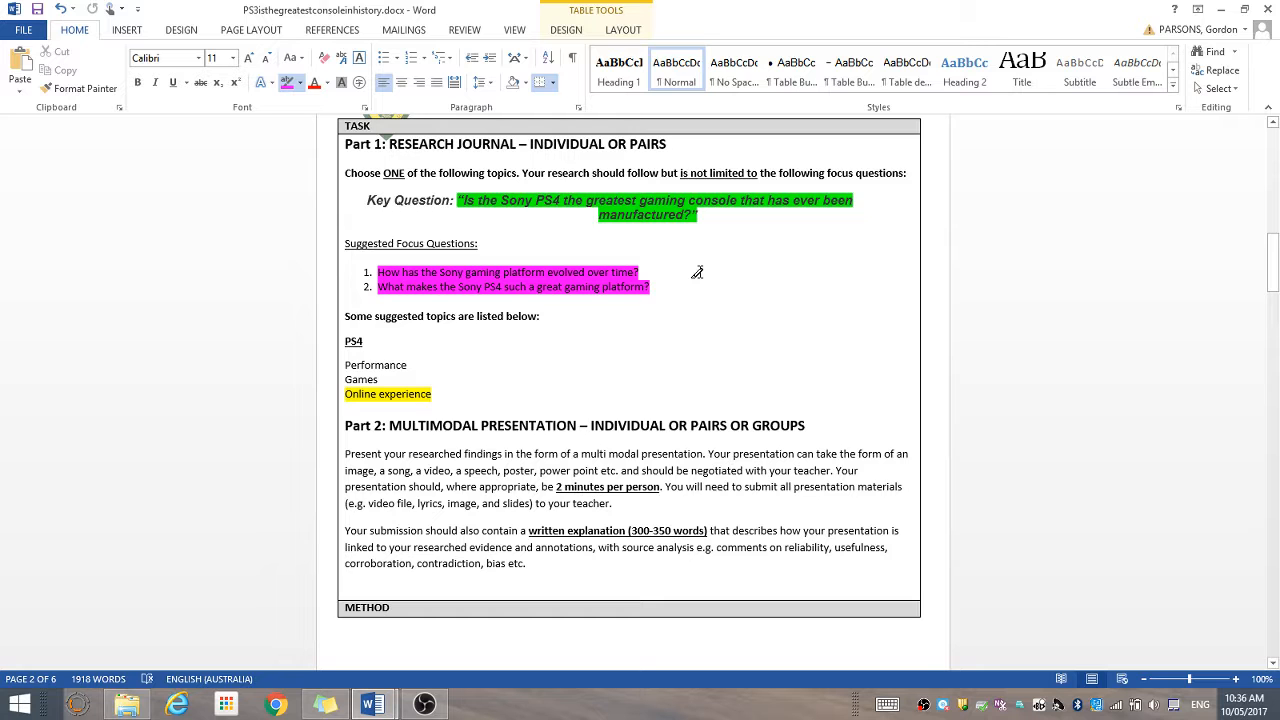
Step: Place the task sheet side by side with the exemplar research annotations document and show the exemplar's History Research Journal page
key("super+Left")
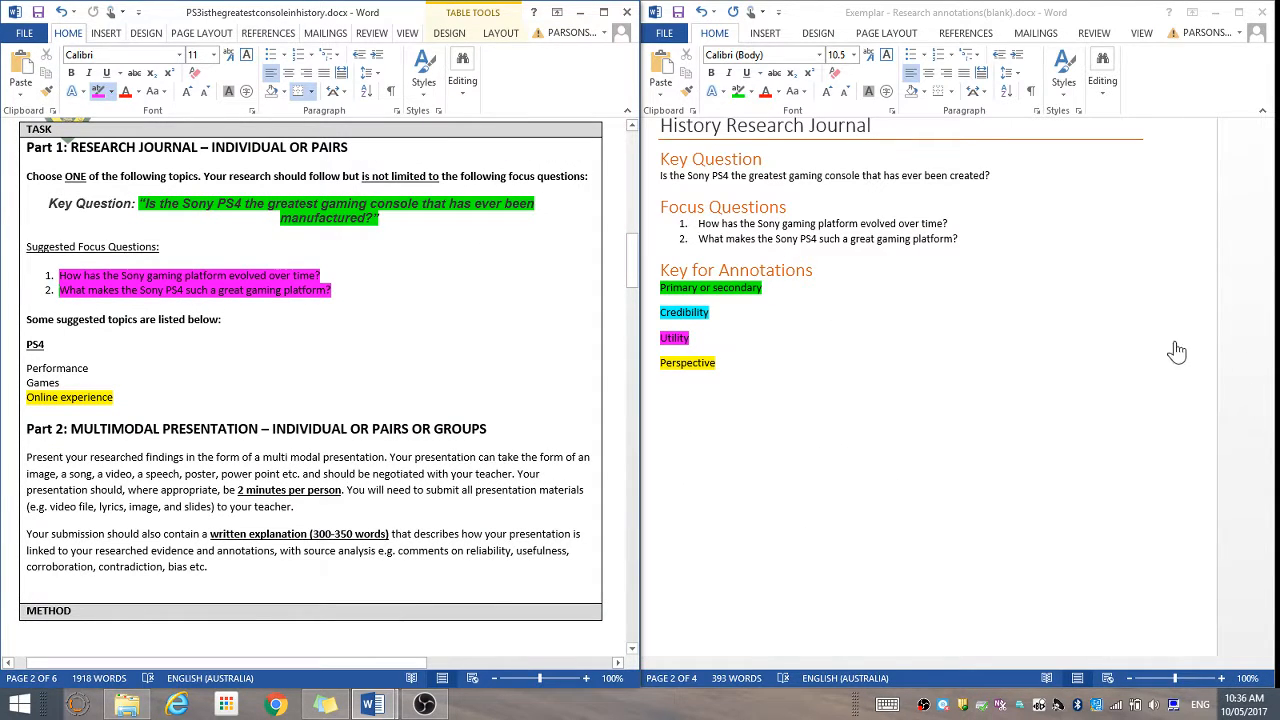
left_click(1232, 354)
left_click_drag(1265, 340, 1237, 190)
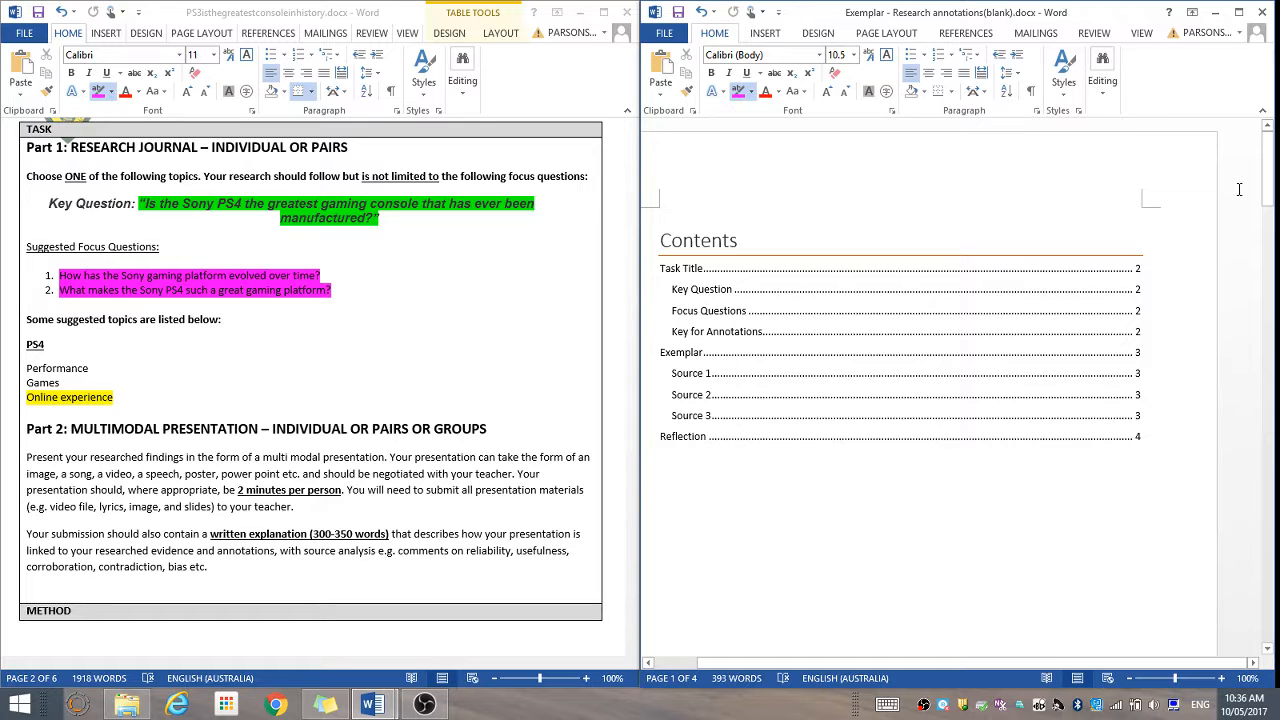
left_click_drag(1268, 200, 1268, 198)
mouse_move(1268, 198)
left_mouse_down()
mouse_move(1274, 335)
mouse_move(1239, 157)
left_mouse_up()
left_click_drag(1267, 163, 1275, 297)
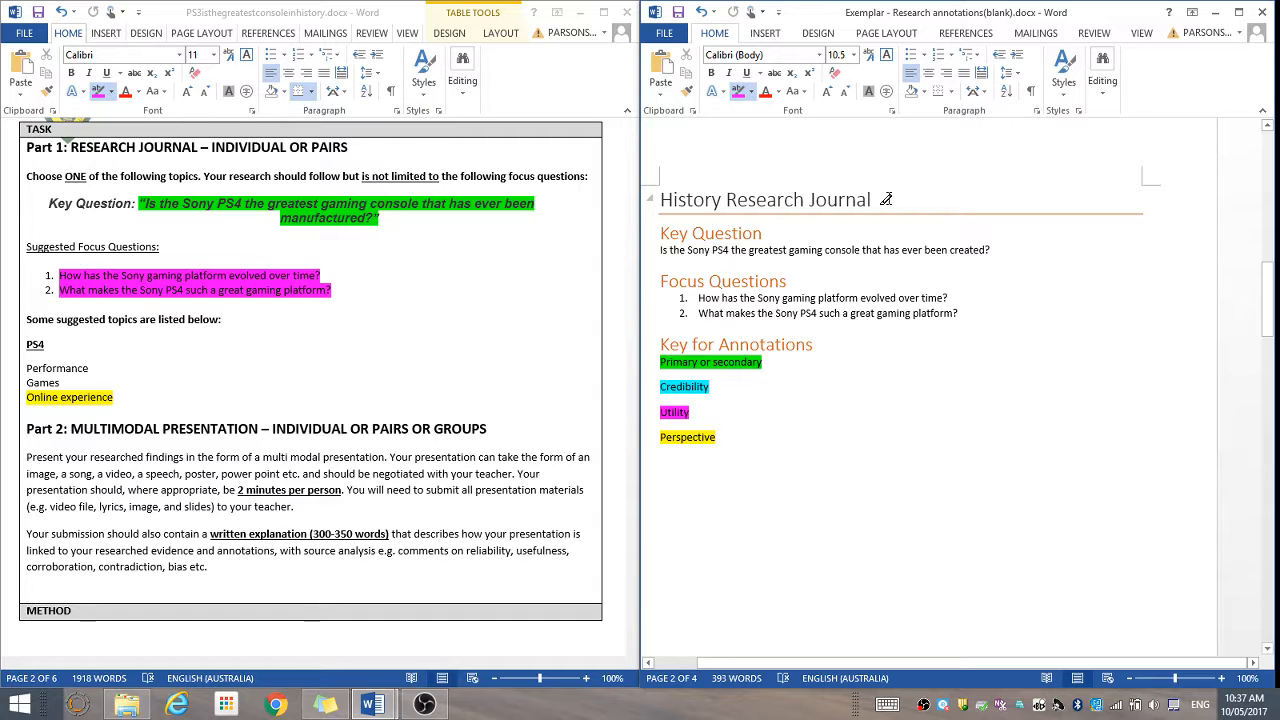
Step: Set the sentence under the Key Question heading in the research journal to font size 12
left_click(799, 248)
key("Up")
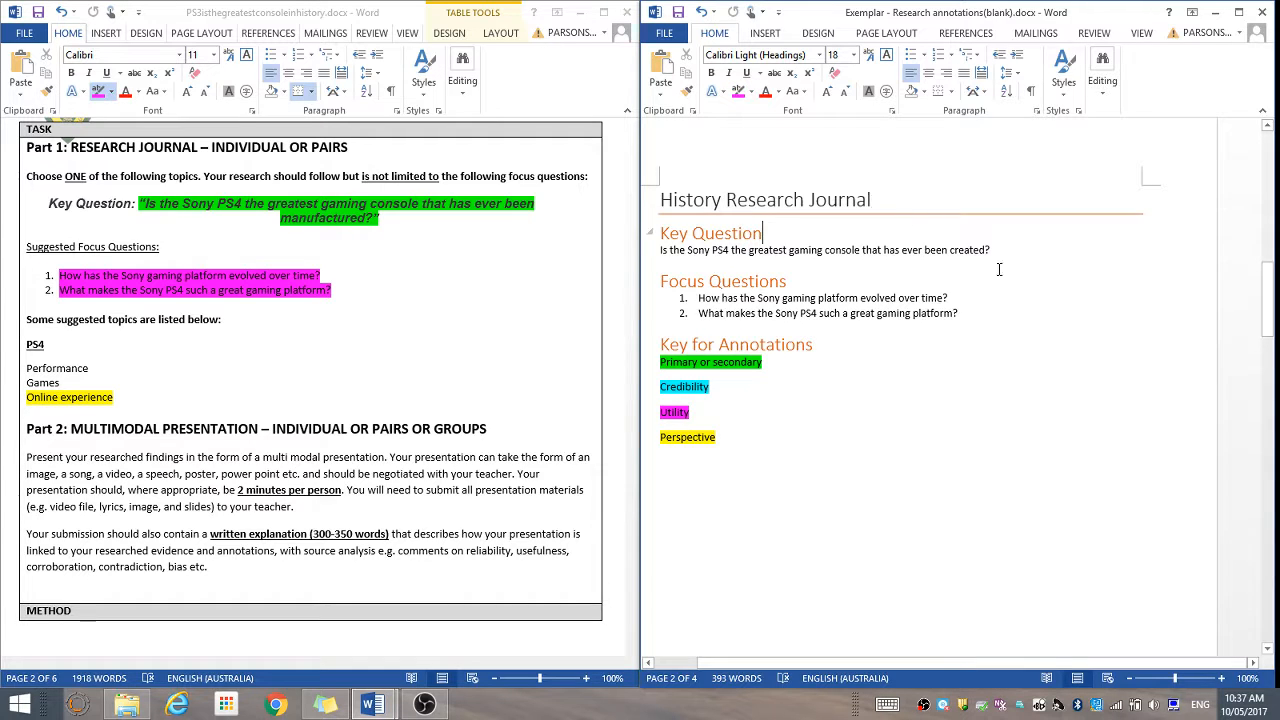
left_click(993, 250)
left_click(918, 250)
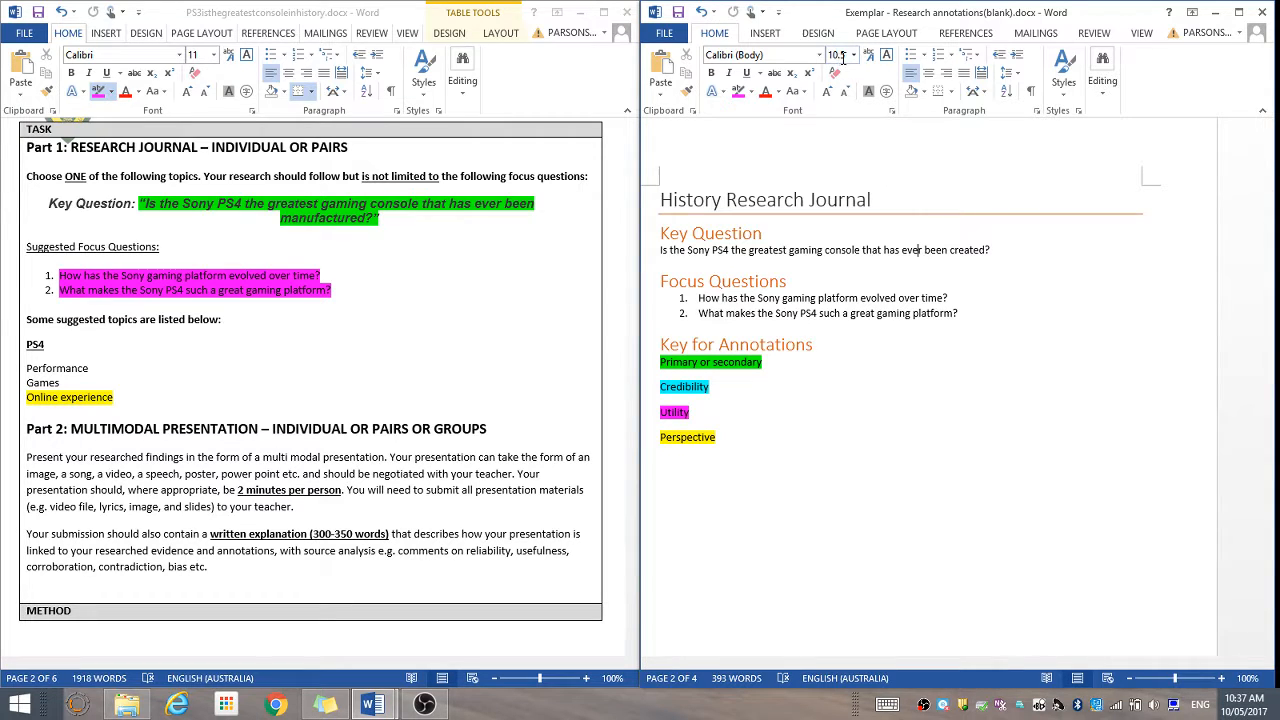
left_click_drag(989, 250, 662, 250)
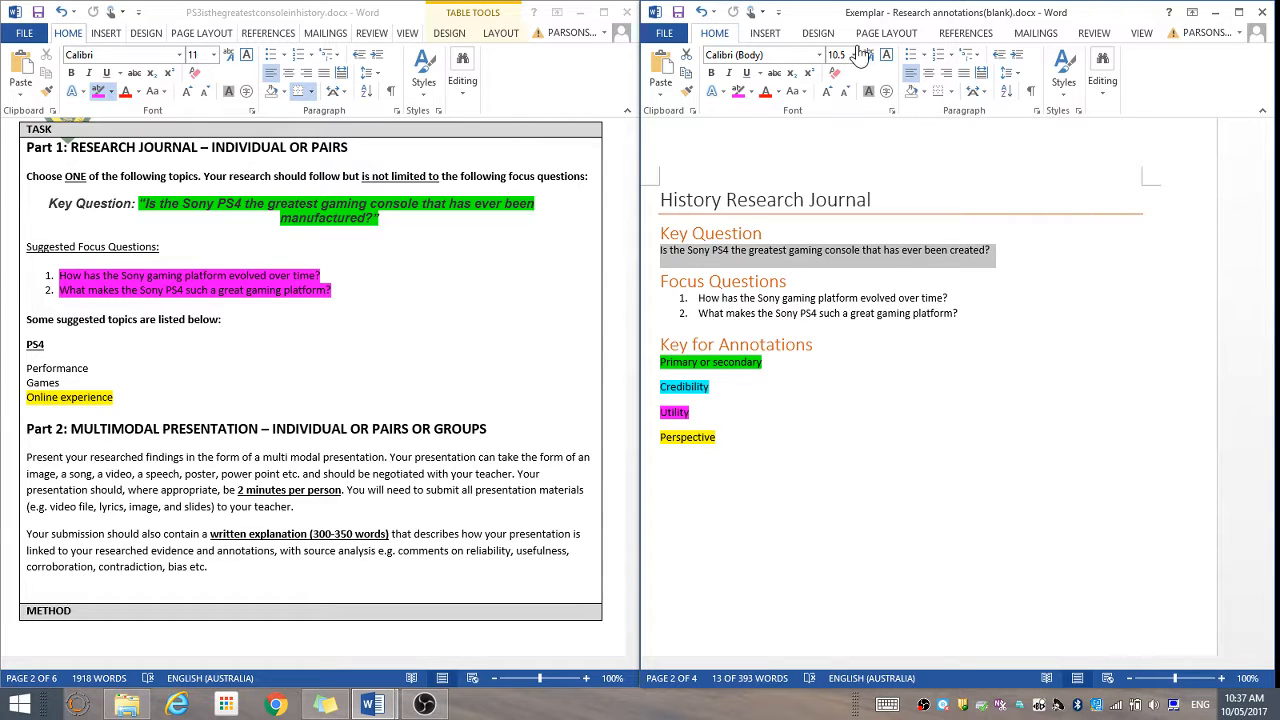
left_click(853, 55)
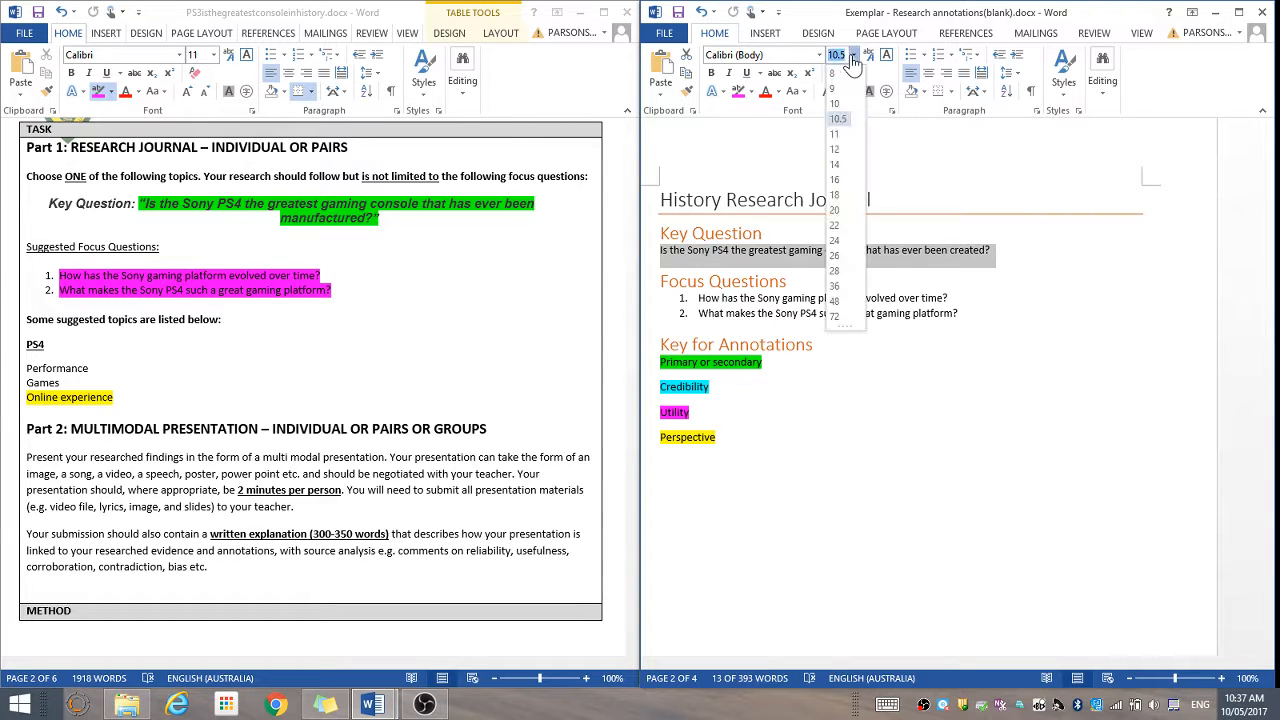
left_click(840, 149)
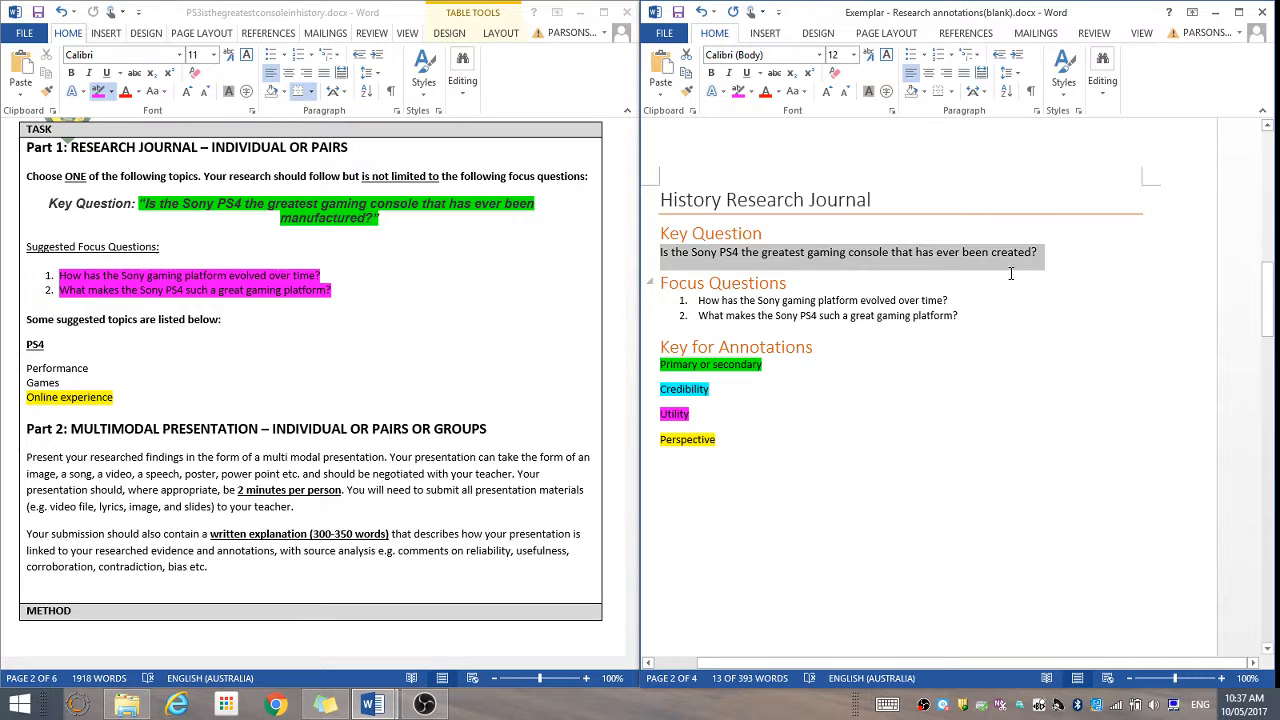
left_click(855, 240)
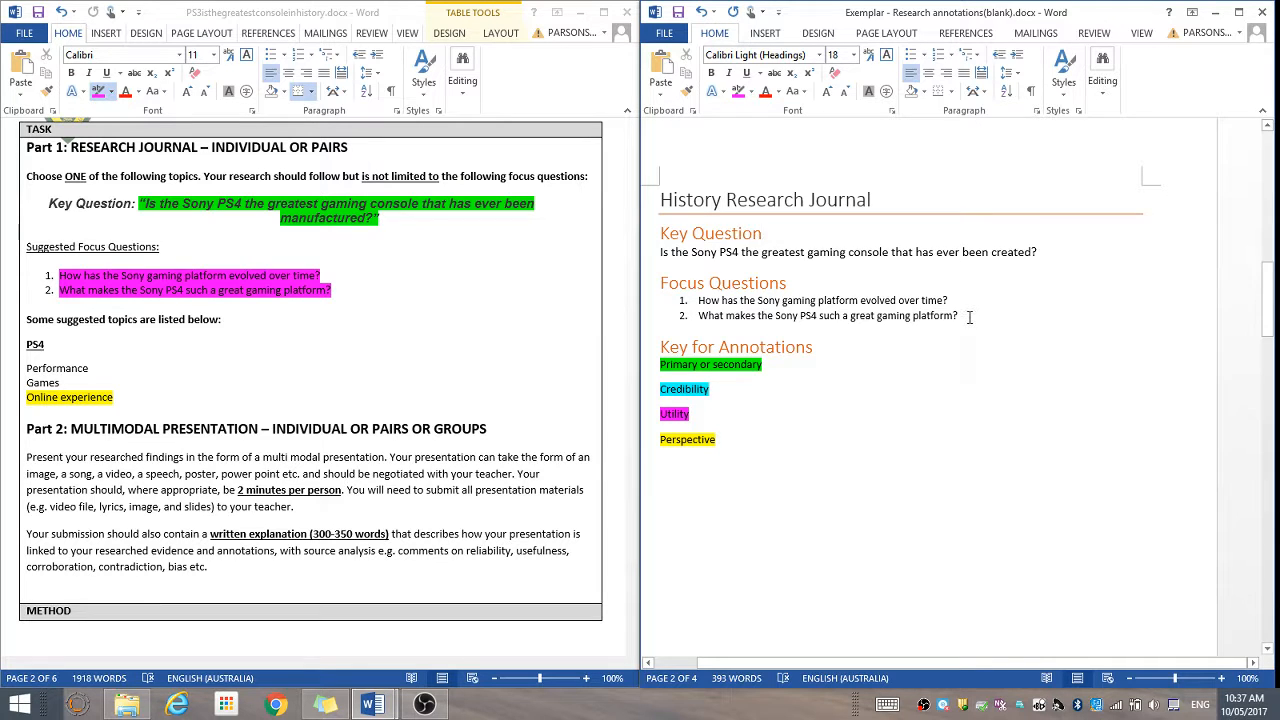
Step: Set the two numbered questions under Focus Questions in the research journal to font size 12
left_click_drag(968, 317, 679, 300)
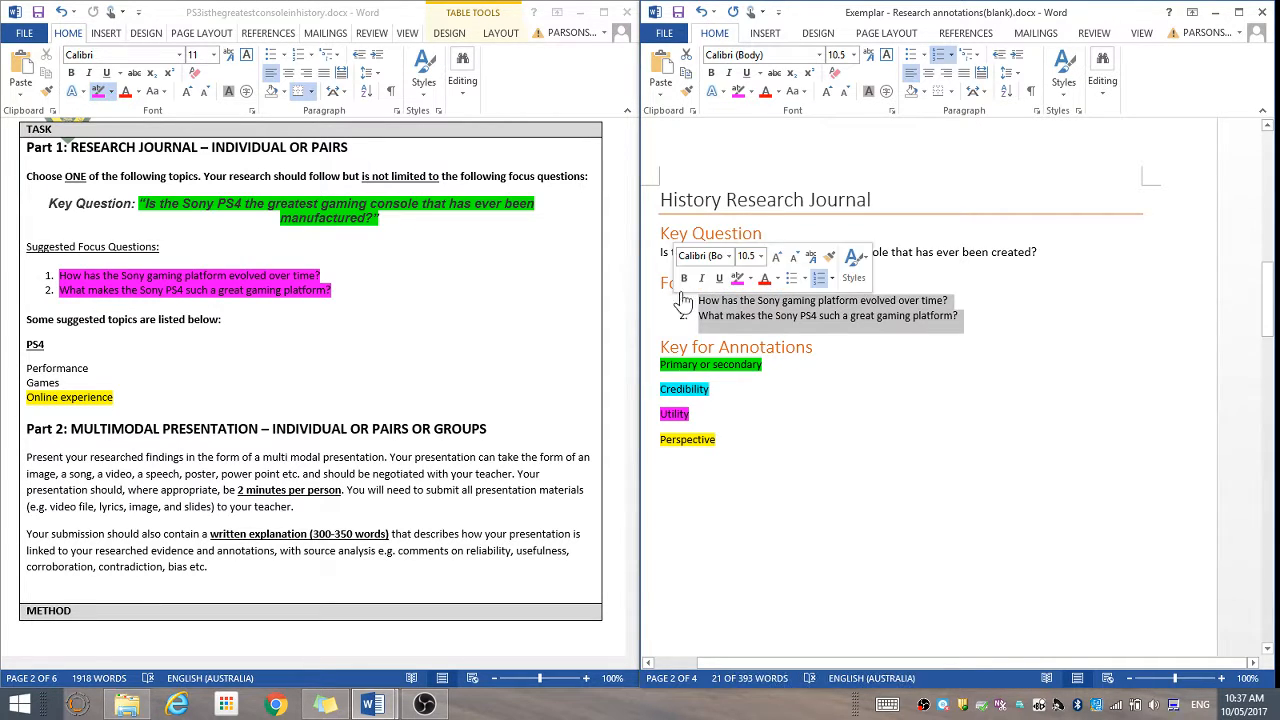
left_click(854, 56)
left_click(838, 152)
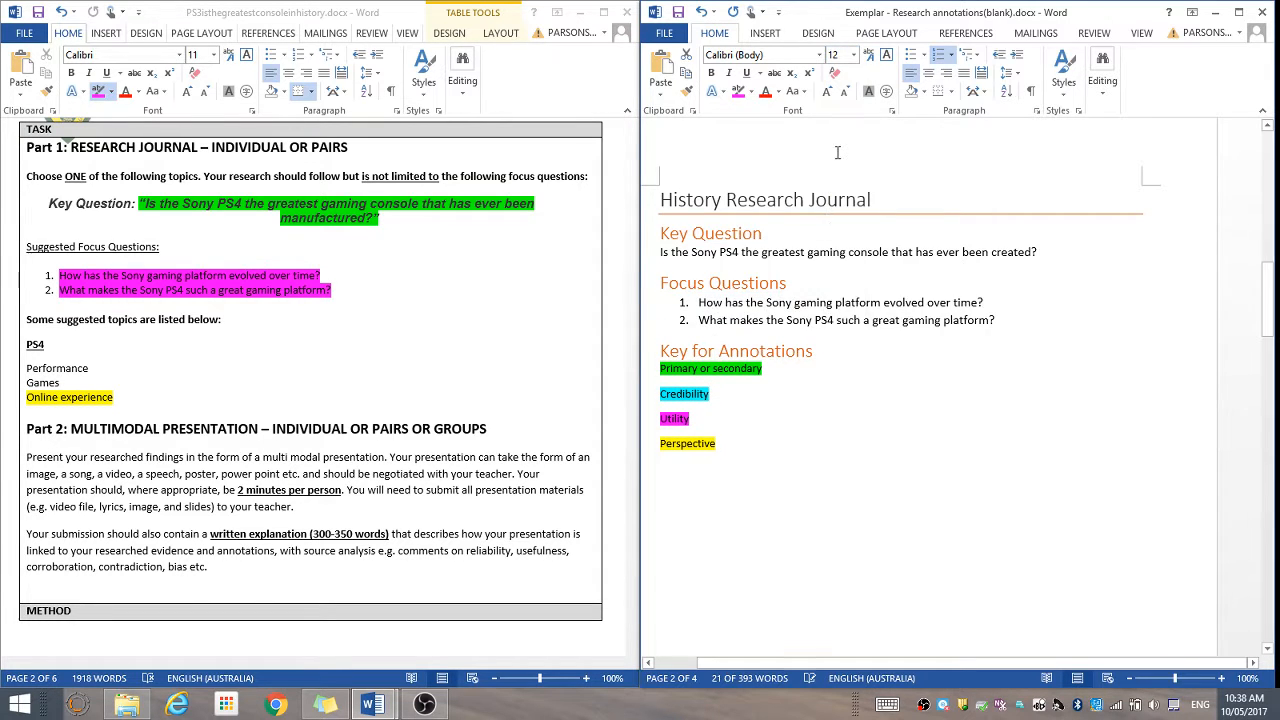
left_click(768, 430)
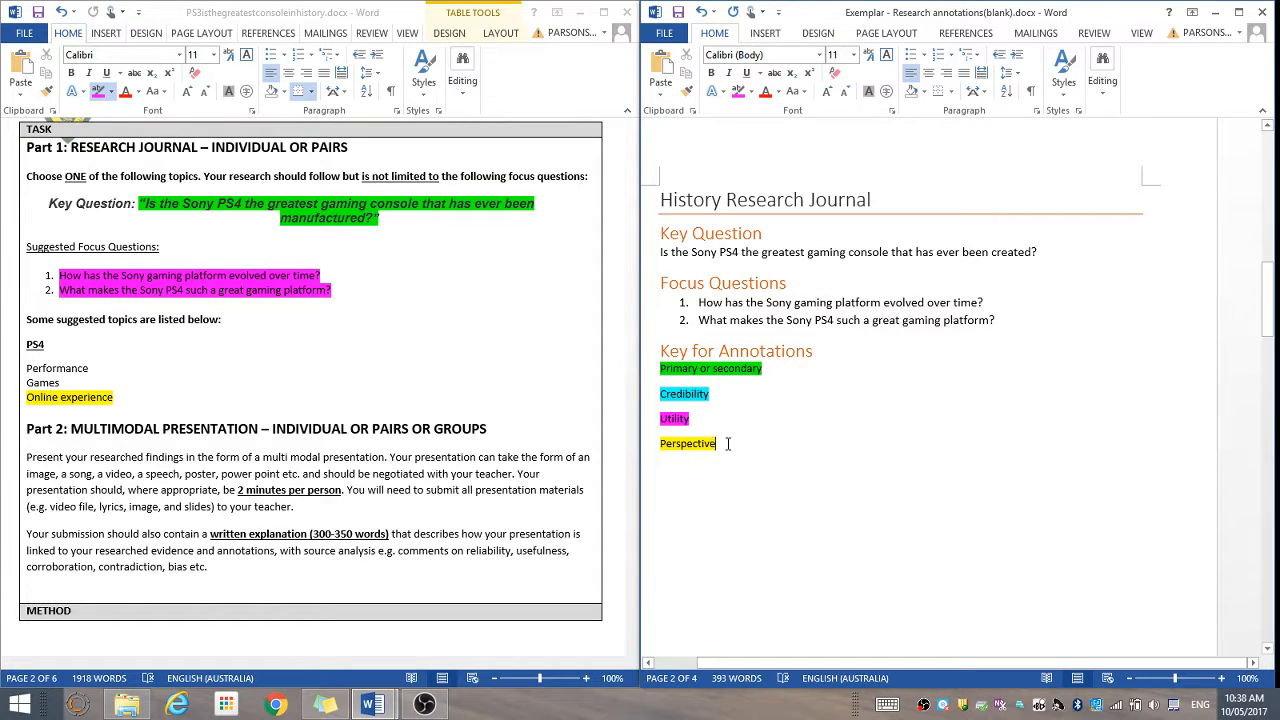
left_click_drag(1268, 286, 1267, 316)
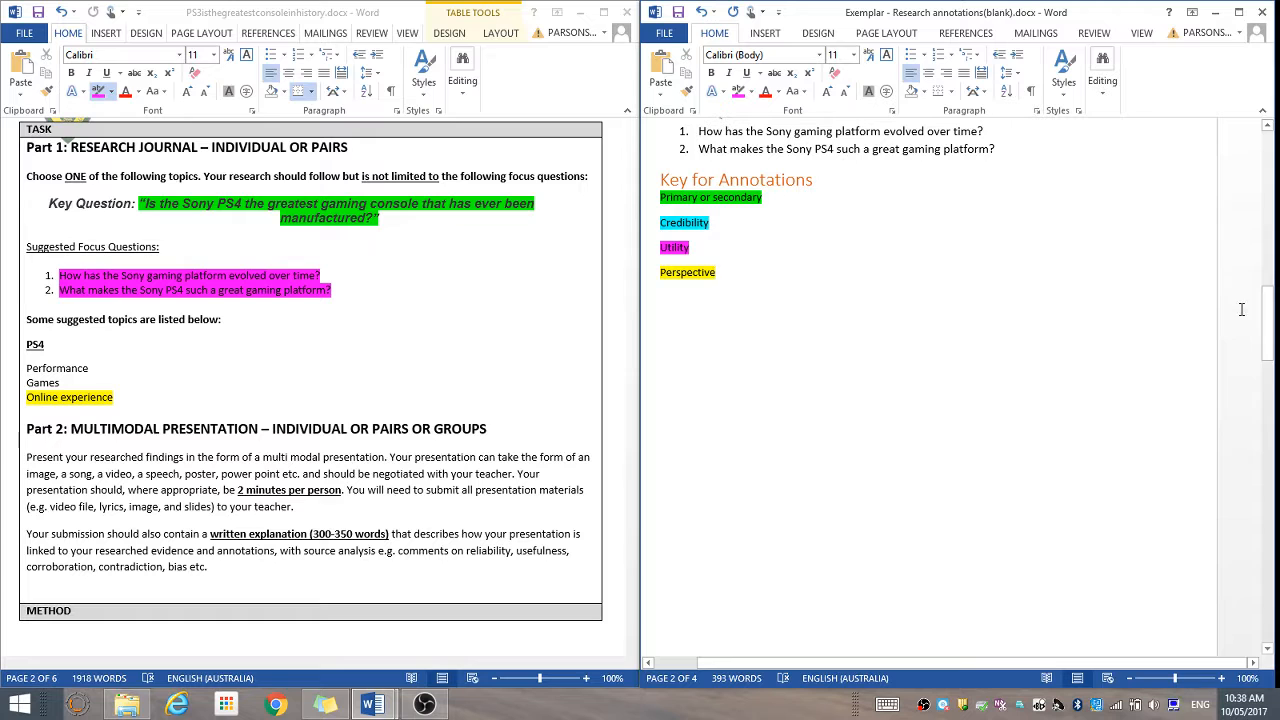
left_click(1268, 326)
left_click_drag(1268, 326, 1267, 307)
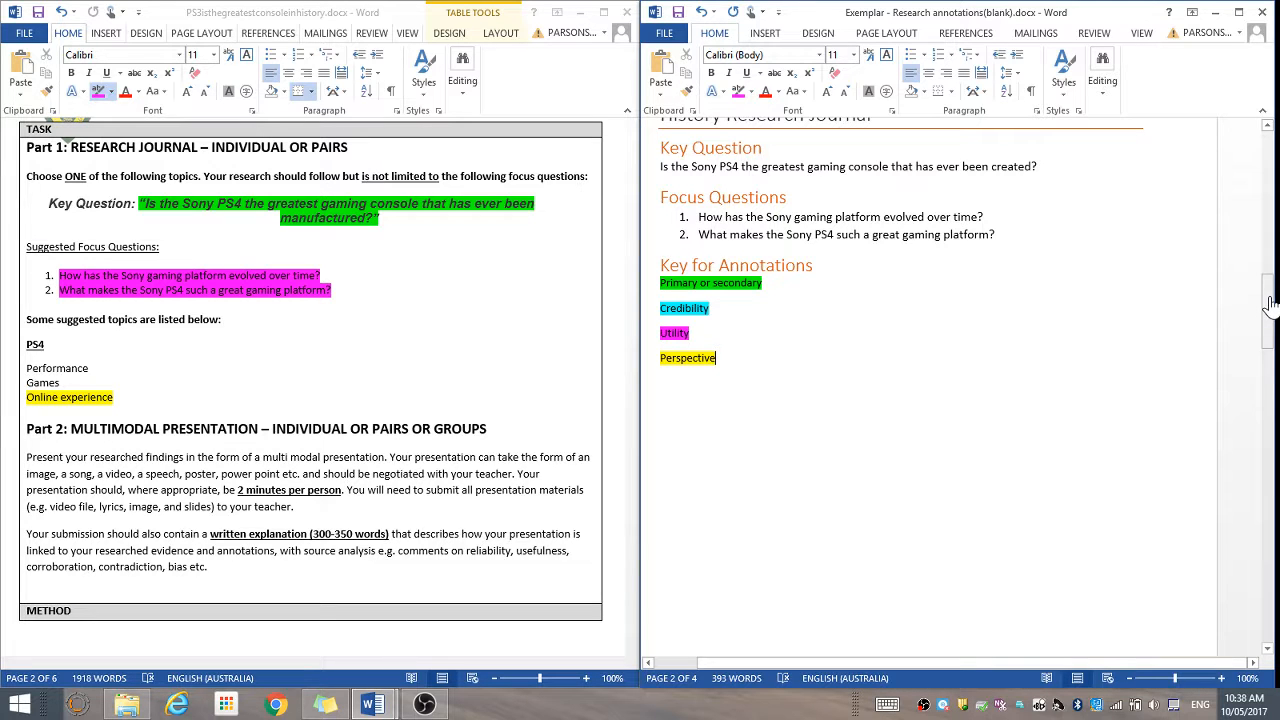
left_click_drag(1268, 304, 1268, 330)
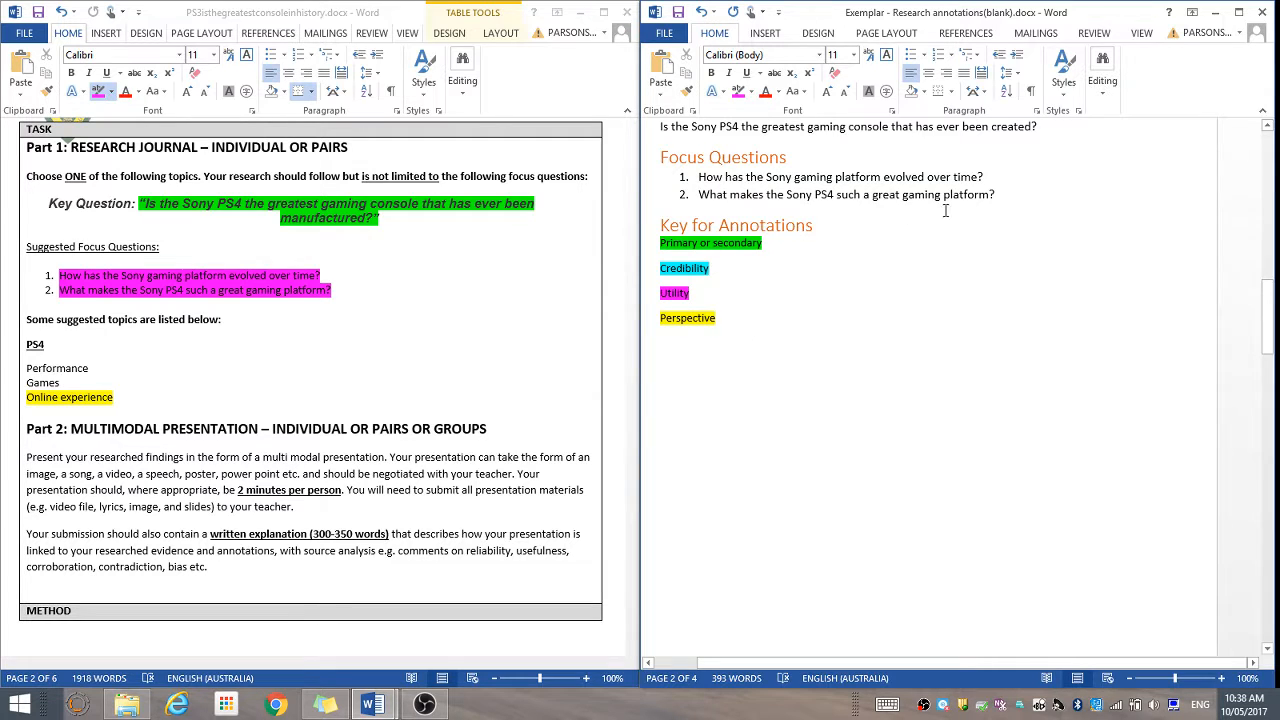
mouse_move(1266, 322)
left_mouse_down()
mouse_move(1270, 360)
mouse_move(1266, 328)
mouse_move(1234, 288)
mouse_move(1268, 285)
mouse_move(1266, 272)
mouse_move(1272, 288)
left_mouse_up()
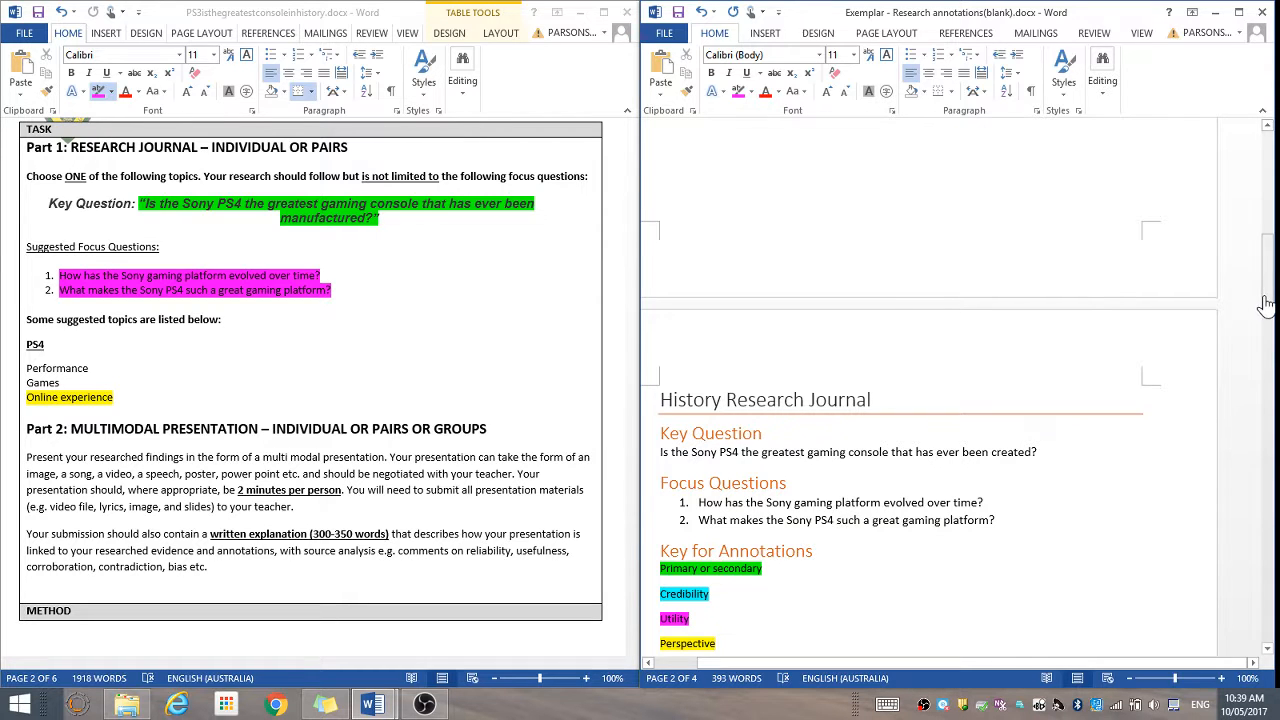
left_click_drag(1266, 303, 1266, 312)
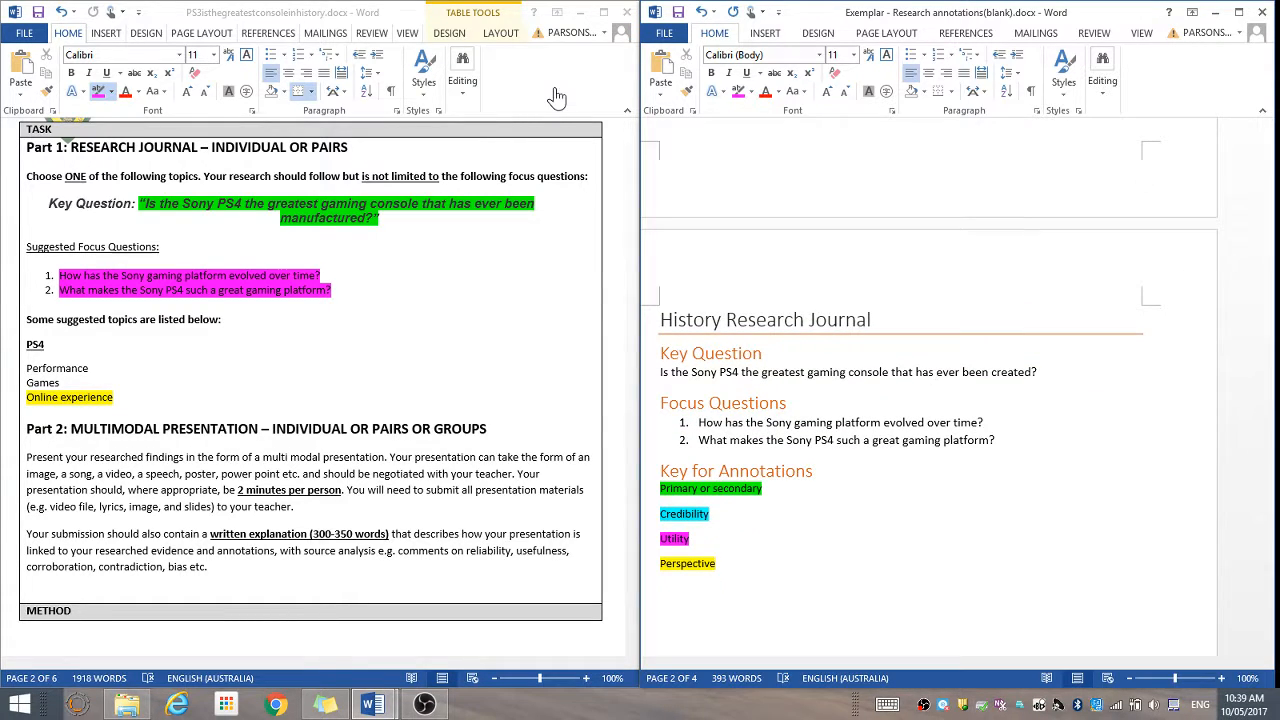